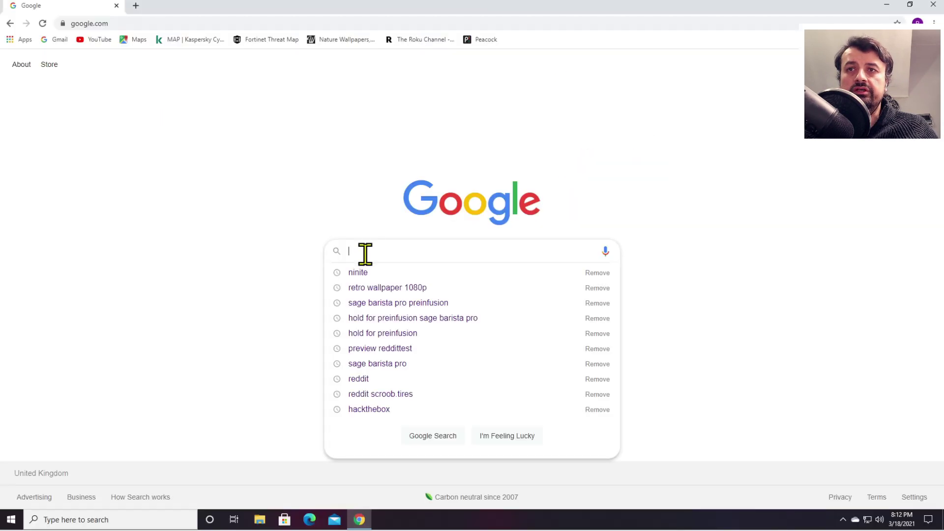
# Rerun the earlier 'ninite' Google search, open ninite.com from the results, and zoom the page in.
pyautogui.press('Down')
pyautogui.press('Return')
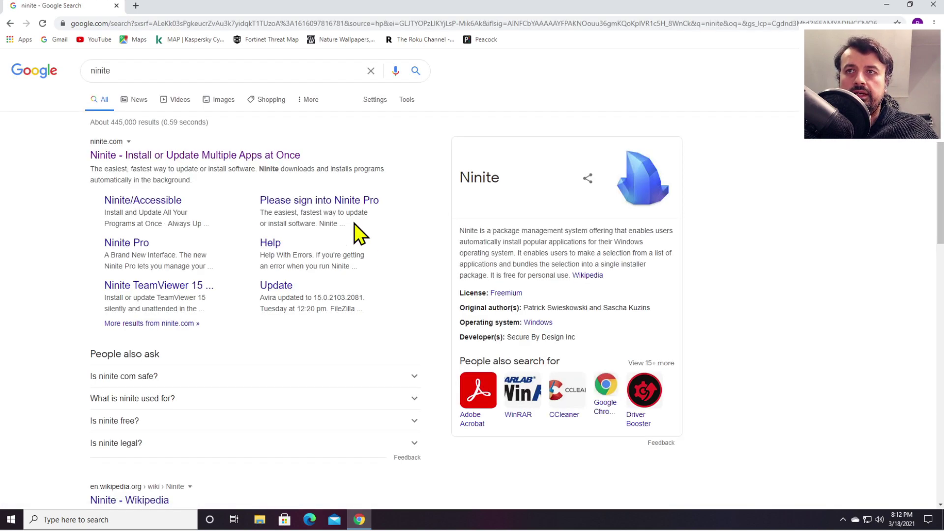
pyautogui.click(202, 157)
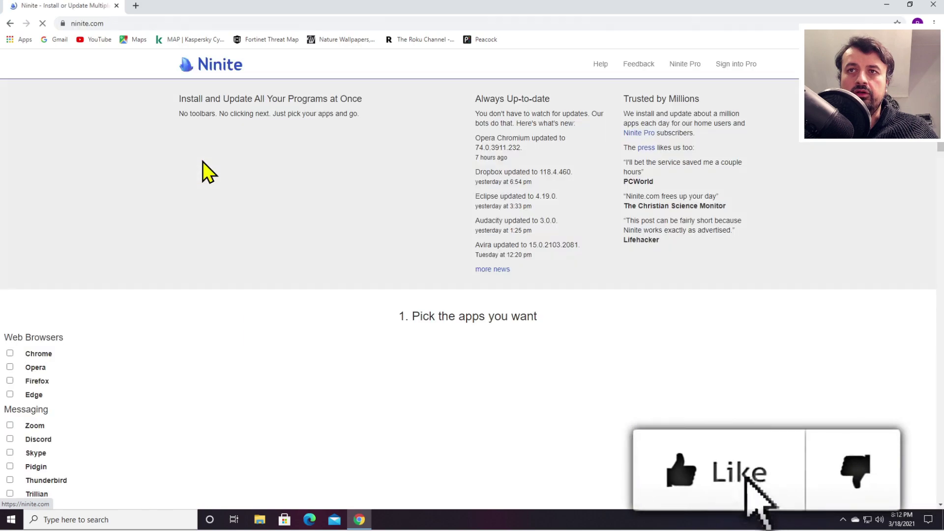
pyautogui.hotkey('ctrl', '+')
pyautogui.hotkey('ctrl', '+')
pyautogui.hotkey('ctrl', '+')
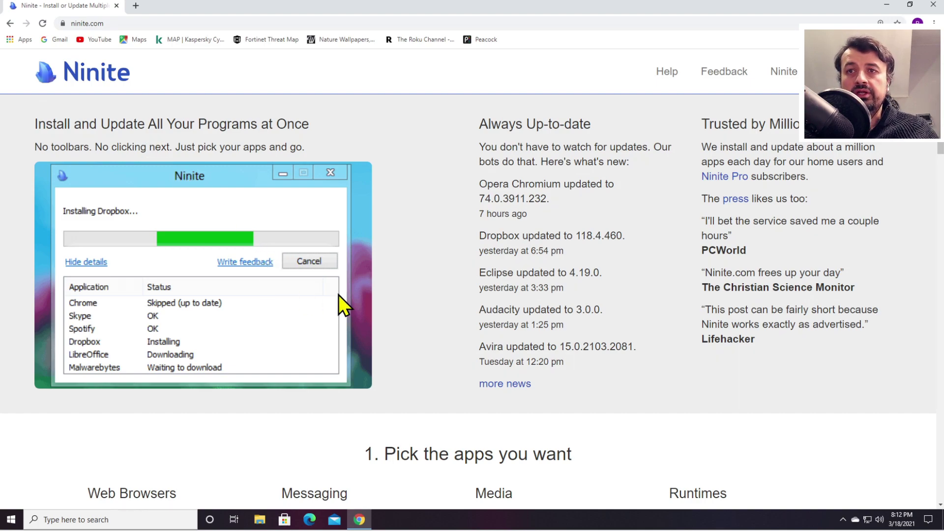
# Tick Firefox, Discord, GIMP, CutePDF, VLC and Winamp in the Ninite app list.
pyautogui.scroll(-2, 338, 294)
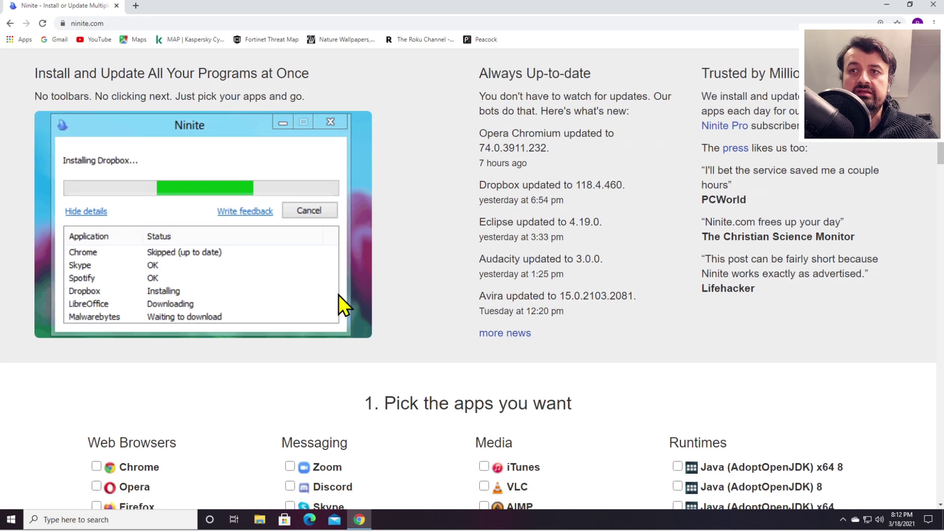
pyautogui.scroll(-1, 338, 294)
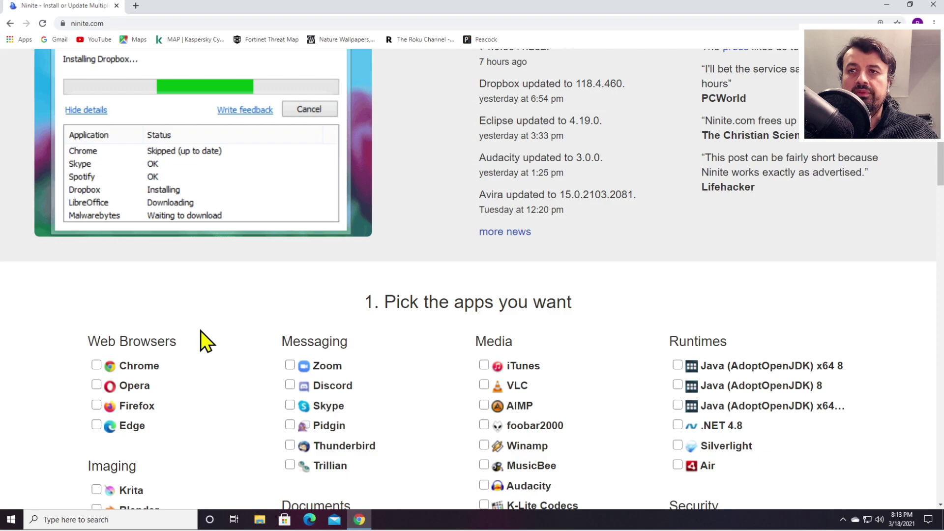
pyautogui.scroll(-1, 205, 331)
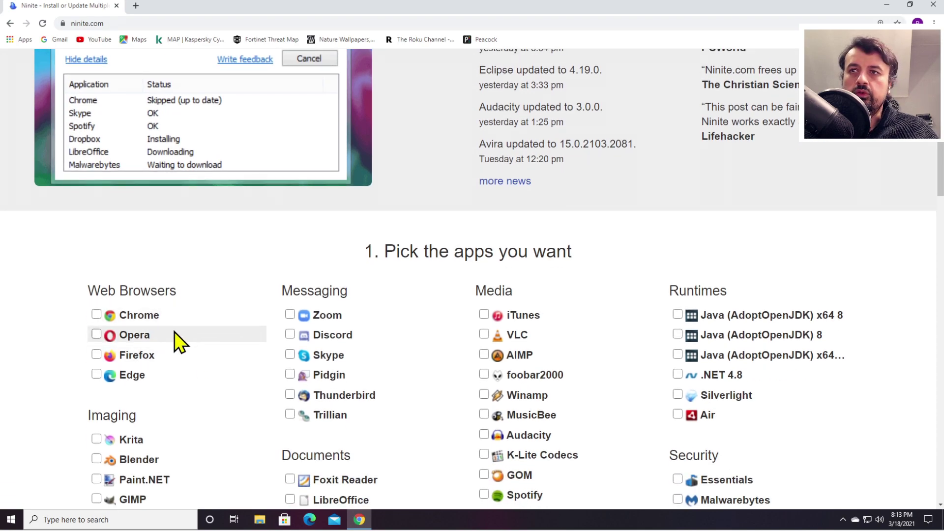
pyautogui.click(97, 354)
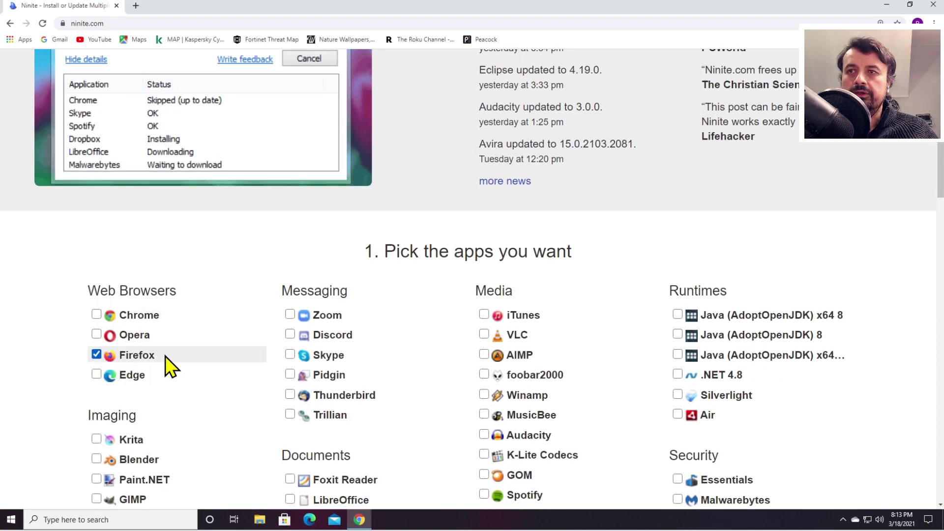
pyautogui.scroll(-1, 165, 356)
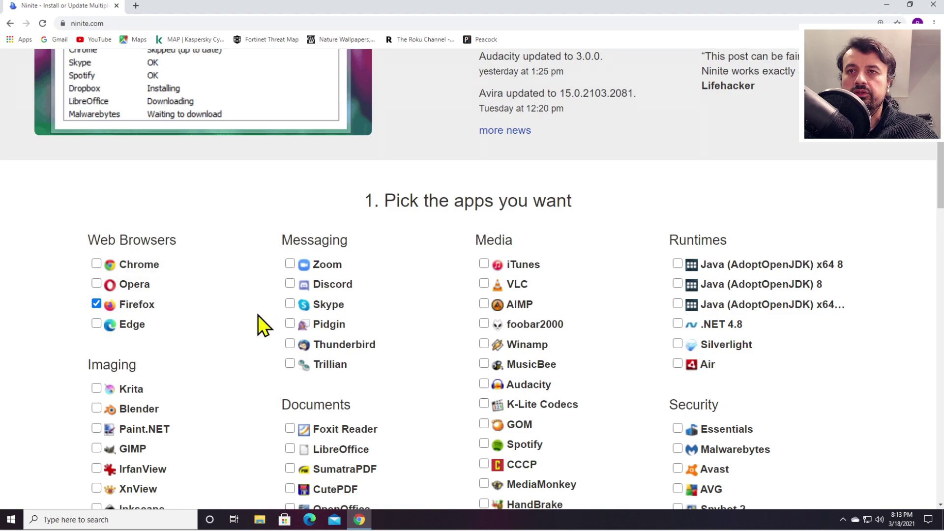
pyautogui.click(290, 284)
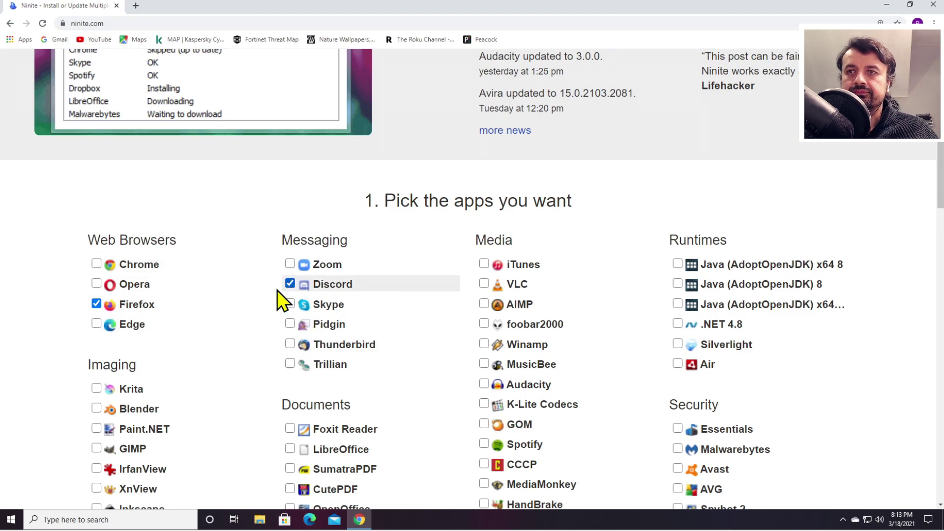
pyautogui.scroll(-2, 219, 335)
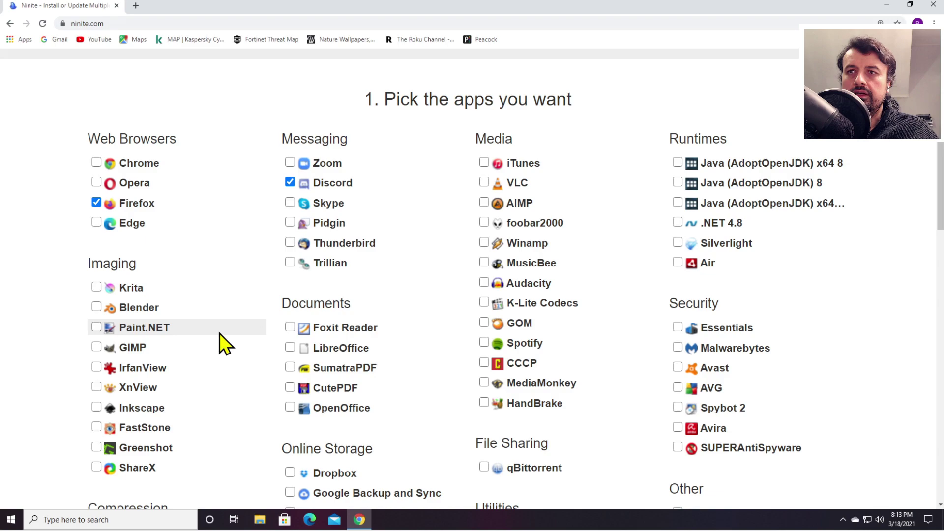
pyautogui.click(94, 347)
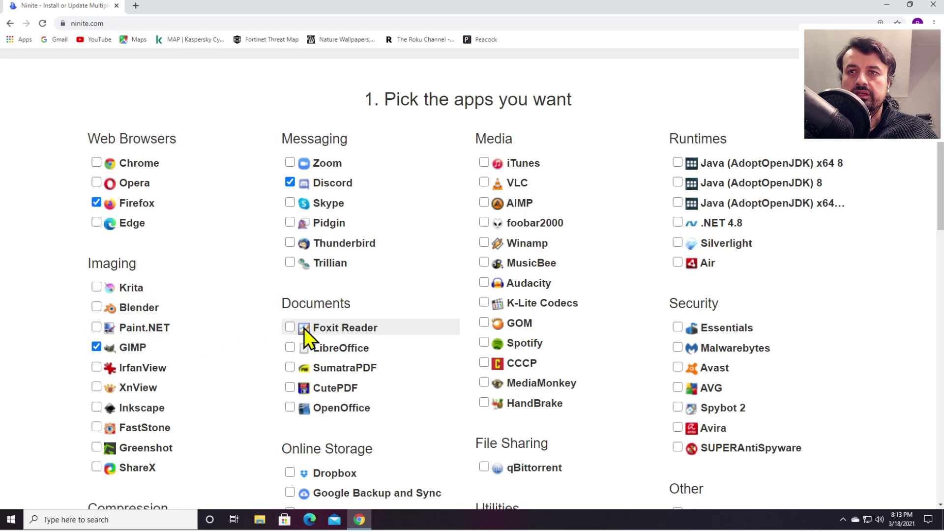
pyautogui.click(292, 390)
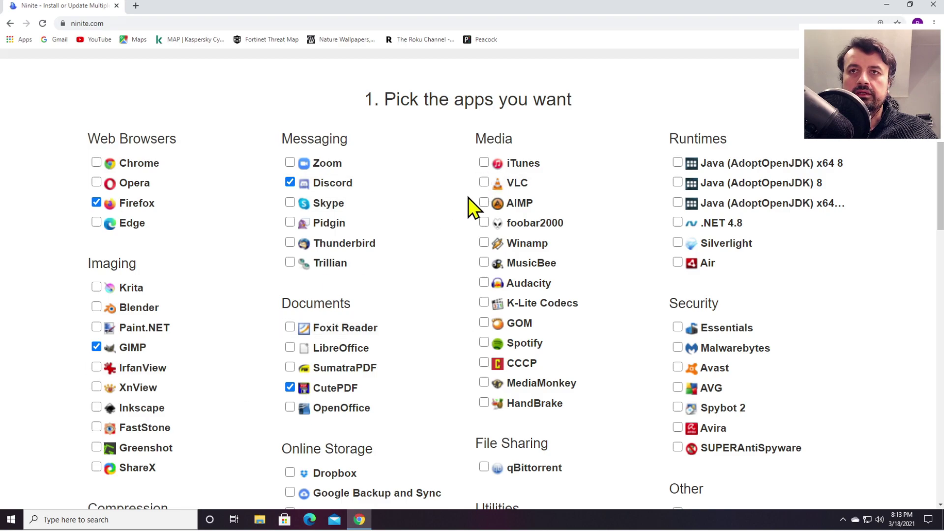
pyautogui.click(484, 183)
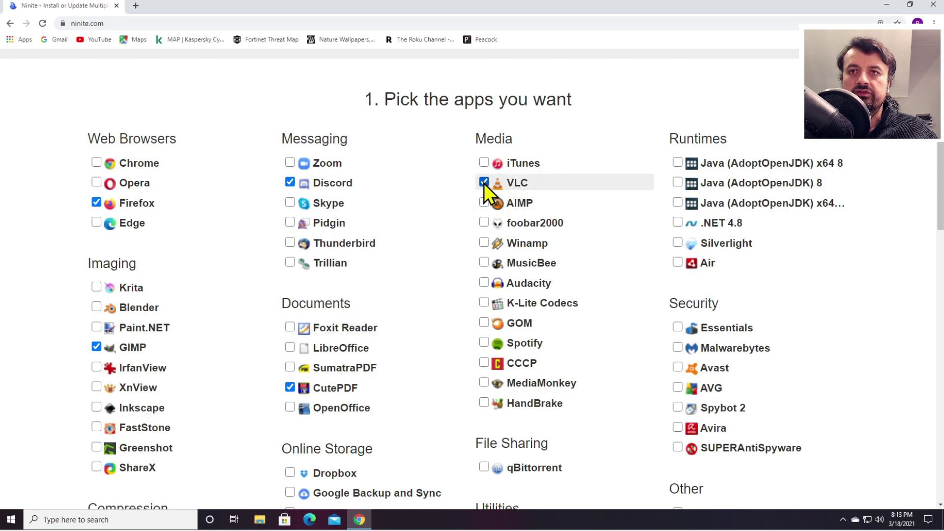
pyautogui.click(484, 244)
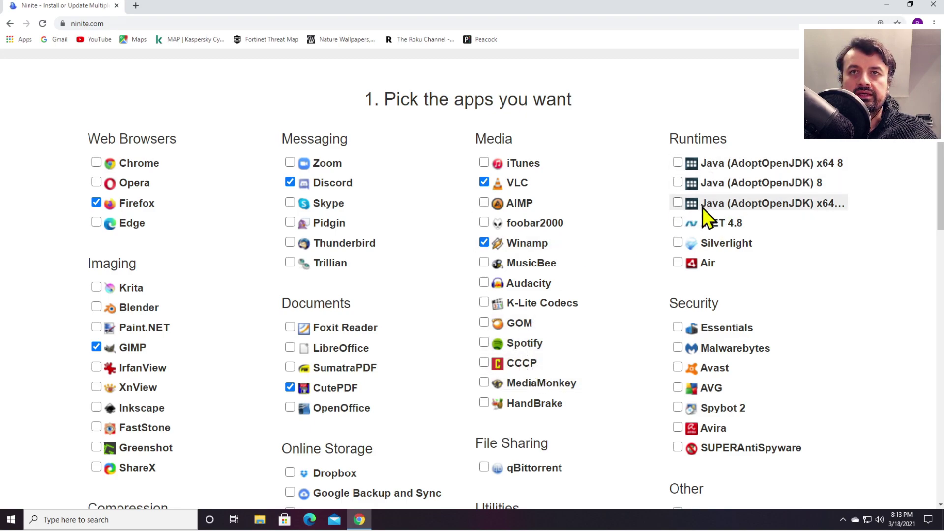
# Tick Dropbox, qBittorrent and Notepad++ in the Ninite app list.
pyautogui.scroll(-1, 755, 268)
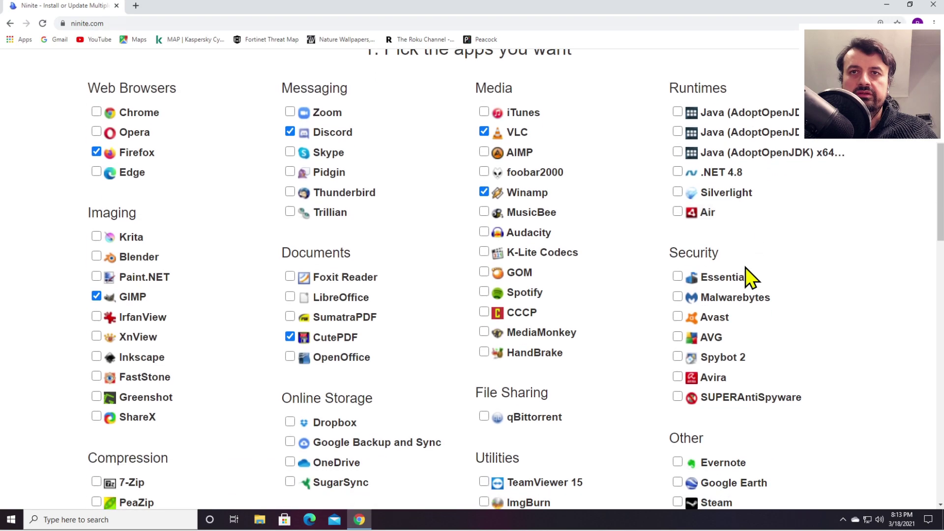
pyautogui.scroll(-1, 756, 264)
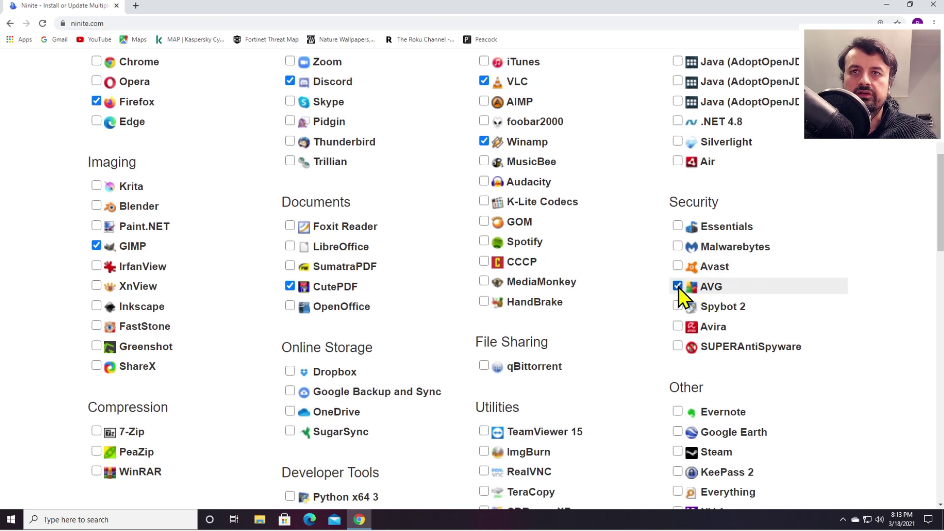
pyautogui.scroll(-1, 676, 287)
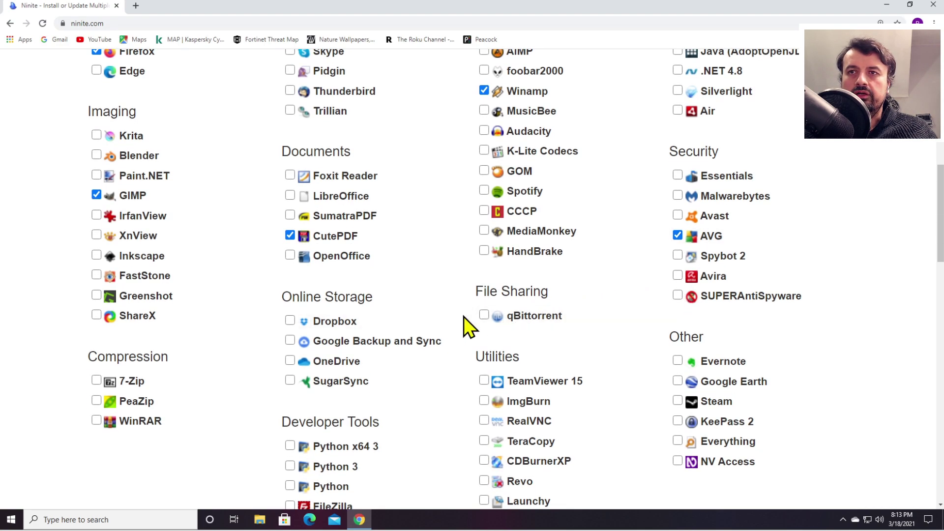
pyautogui.click(289, 322)
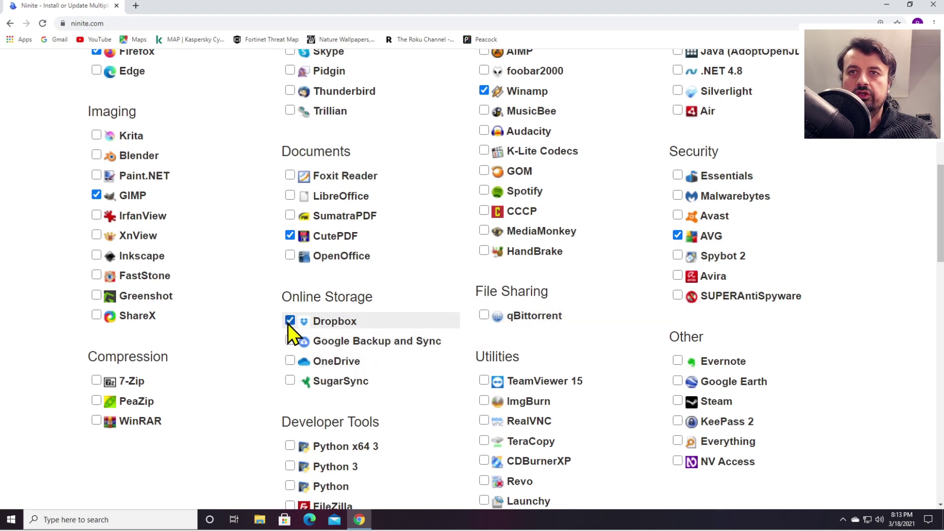
pyautogui.scroll(-1, 371, 323)
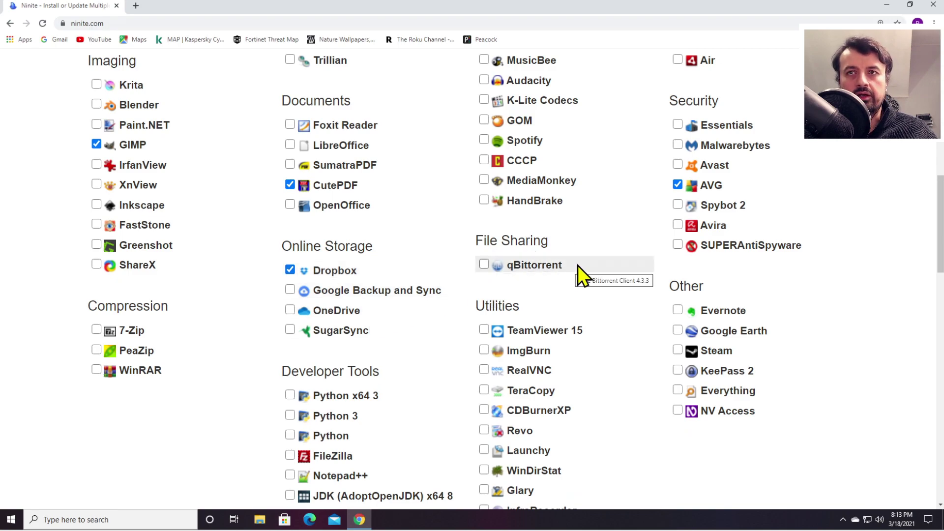
pyautogui.click(483, 265)
pyautogui.scroll(-1, 641, 261)
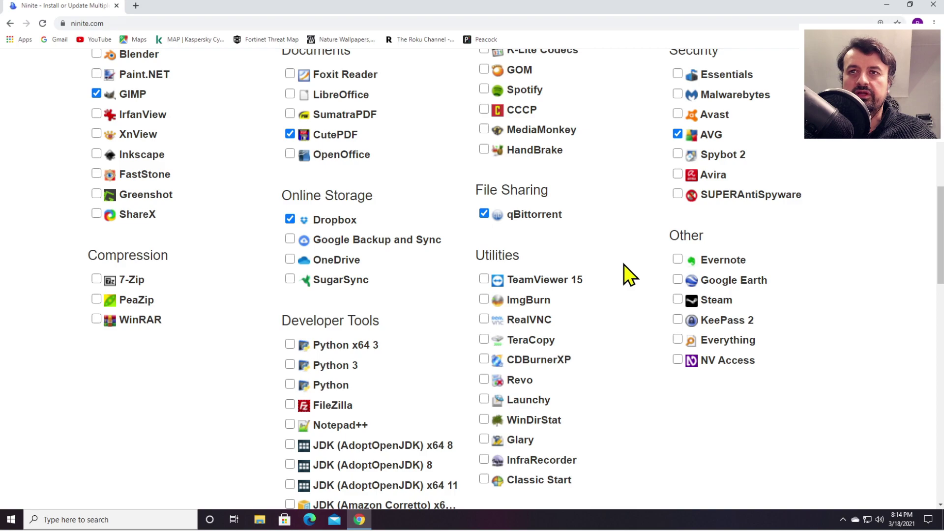
pyautogui.click(290, 418)
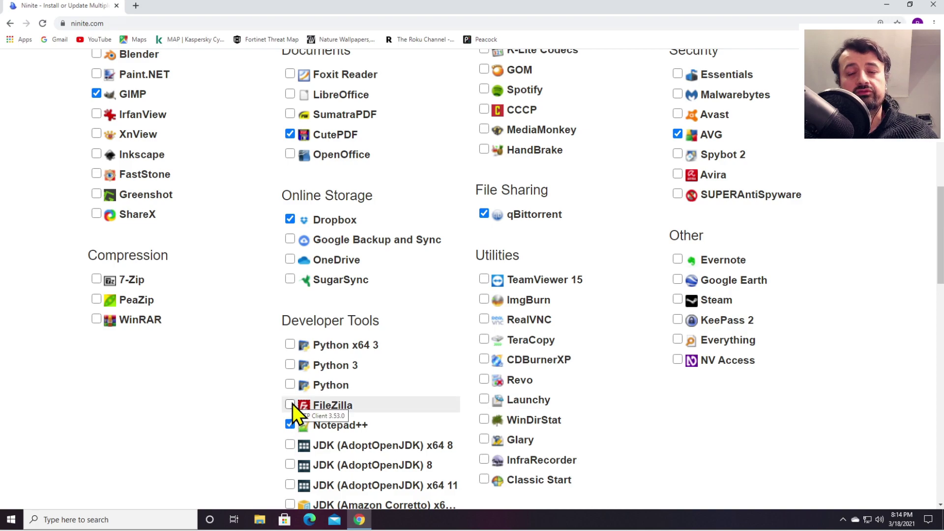
# Tick FileZilla, 7-Zip and Evernote, then scroll down to the Get Your Ninite button.
pyautogui.click(292, 403)
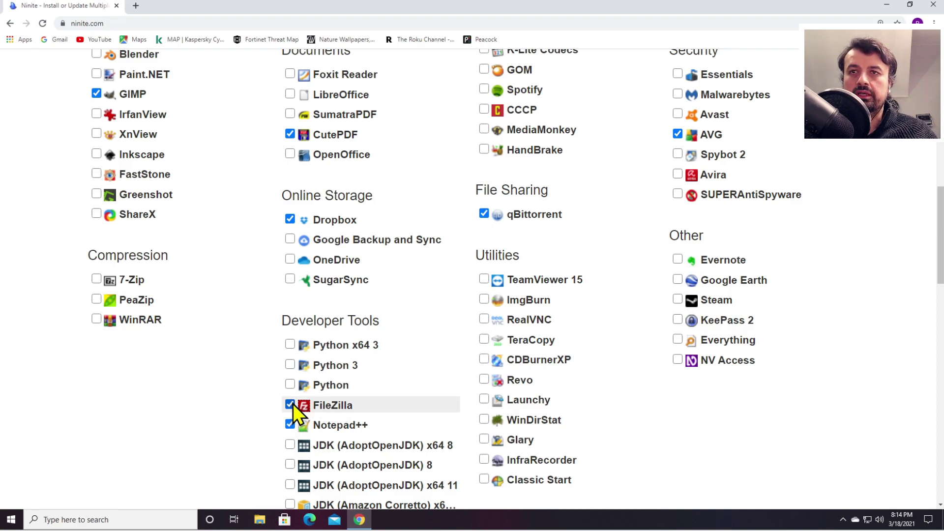
pyautogui.scroll(-1, 320, 354)
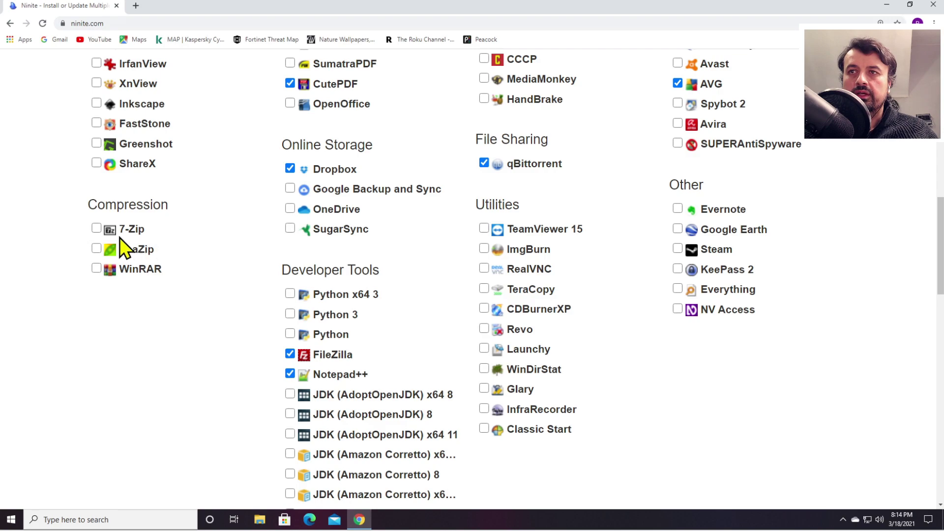
pyautogui.click(96, 227)
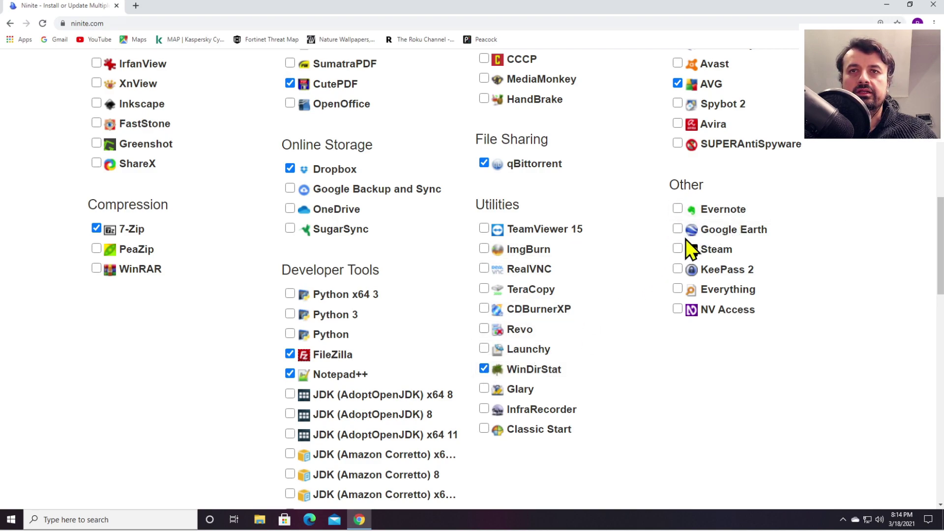
pyautogui.click(675, 210)
pyautogui.scroll(-2, 666, 261)
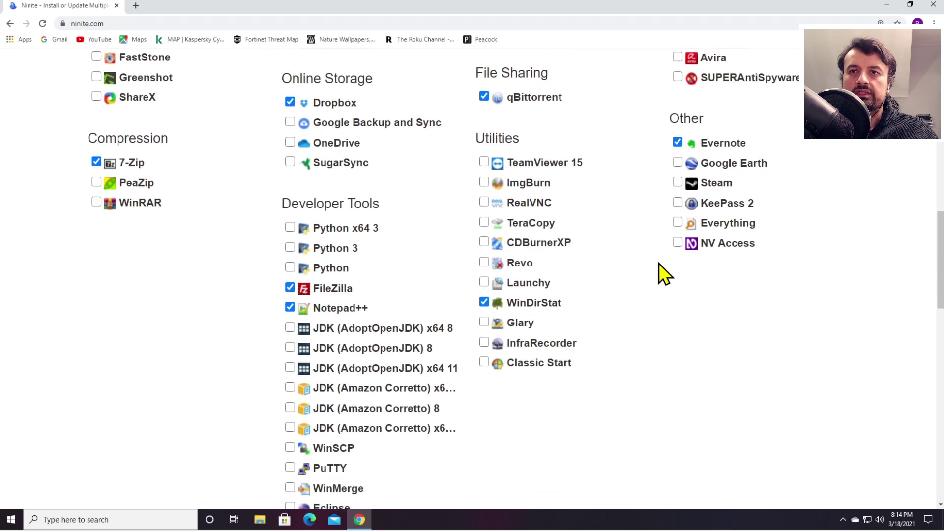
pyautogui.scroll(-3, 658, 263)
pyautogui.scroll(6, 657, 263)
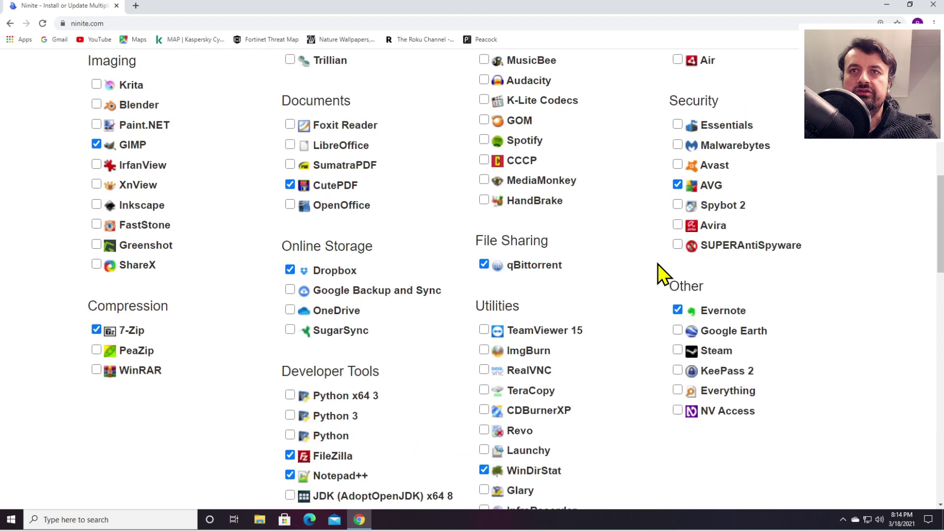
pyautogui.scroll(6, 657, 263)
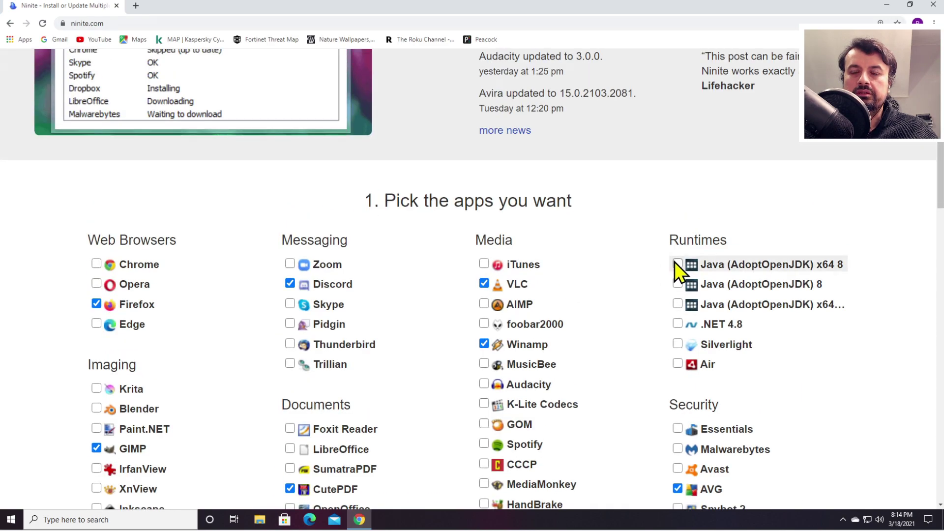
pyautogui.scroll(-10, 655, 272)
pyautogui.scroll(-5, 653, 274)
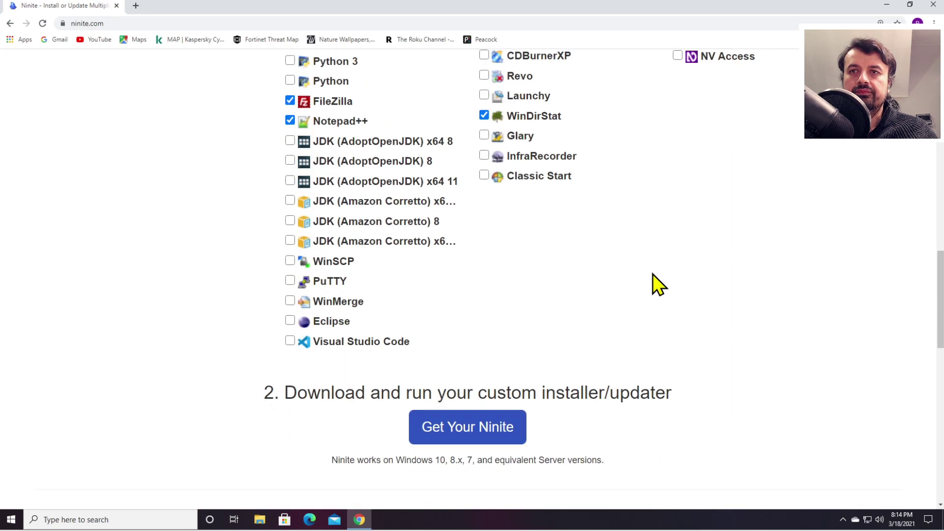
# Download the custom Ninite installer and run the downloaded .exe from Chrome's download shelf.
pyautogui.click(476, 333)
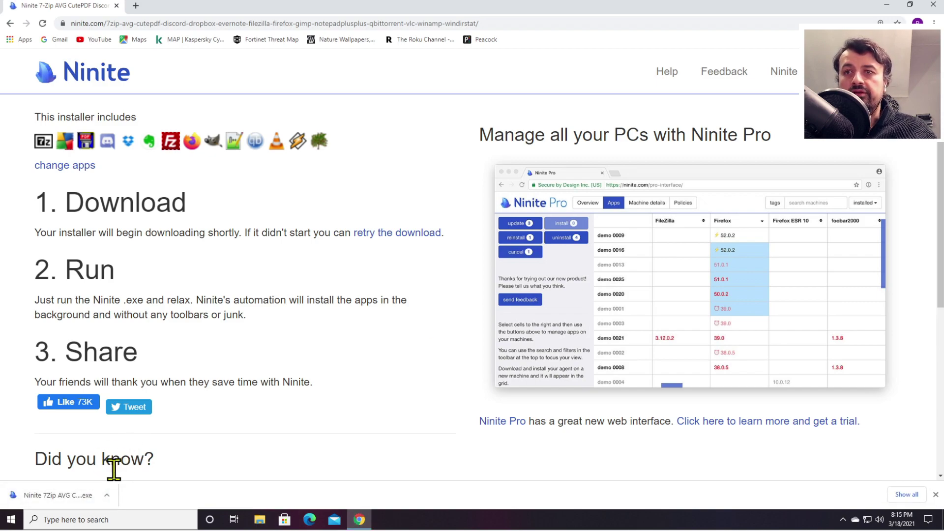
pyautogui.click(77, 493)
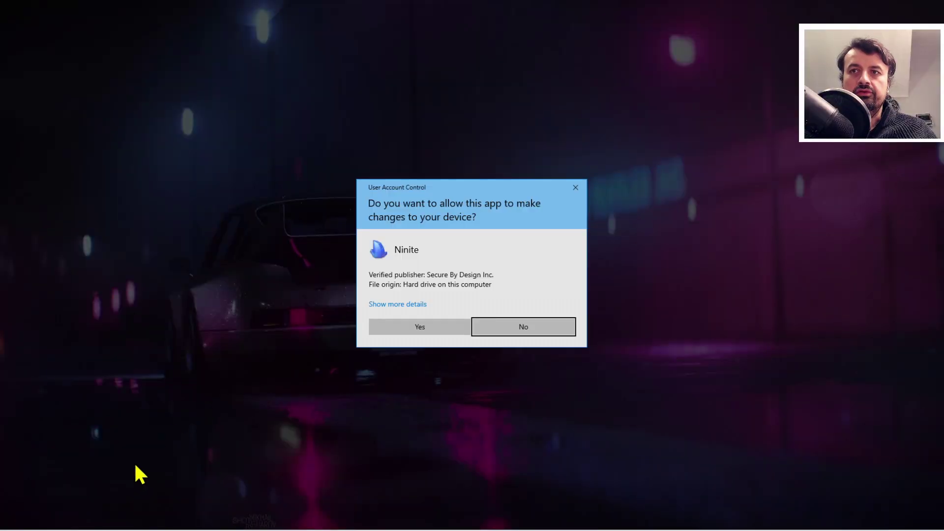
# Approve the UAC prompt, minimize Chrome, show Ninite's per-app status list, and indicate the new FileZilla shortcut.
pyautogui.click(407, 327)
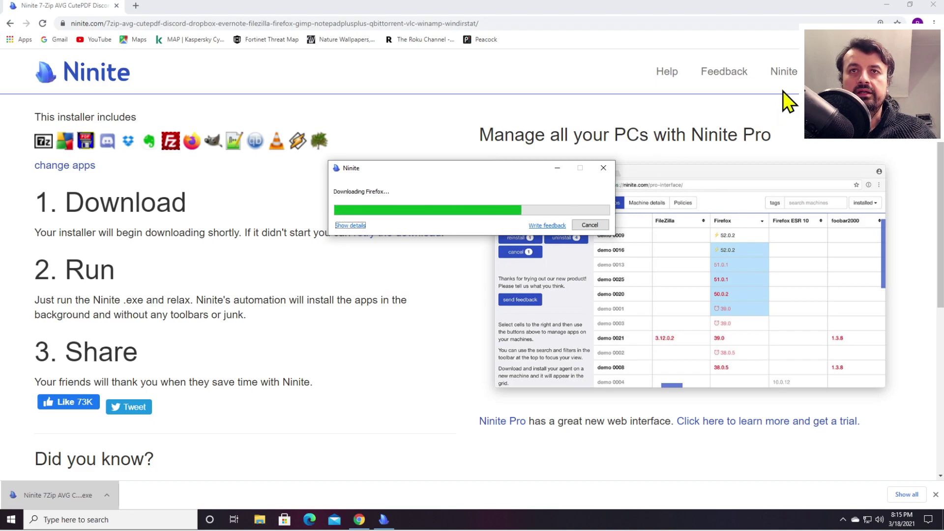
pyautogui.click(883, 7)
pyautogui.click(886, 6)
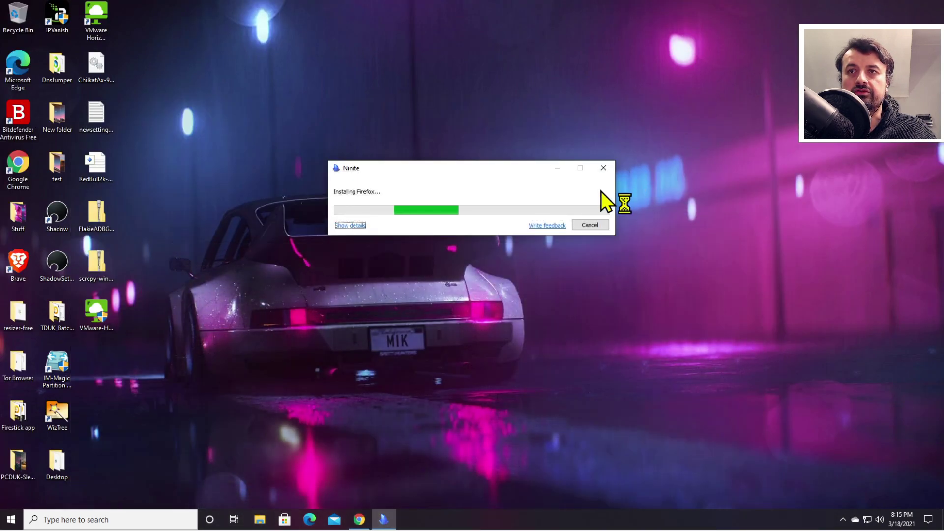
pyautogui.click(350, 226)
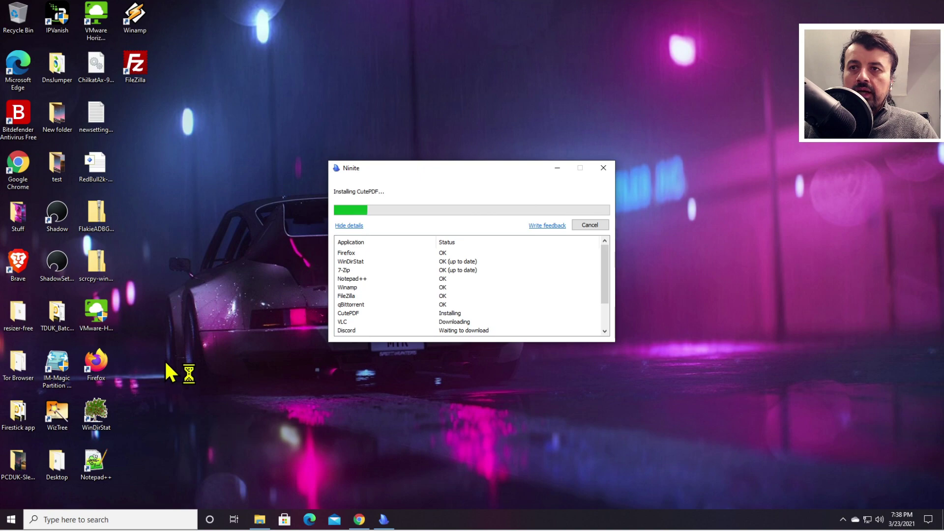
pyautogui.click(132, 65)
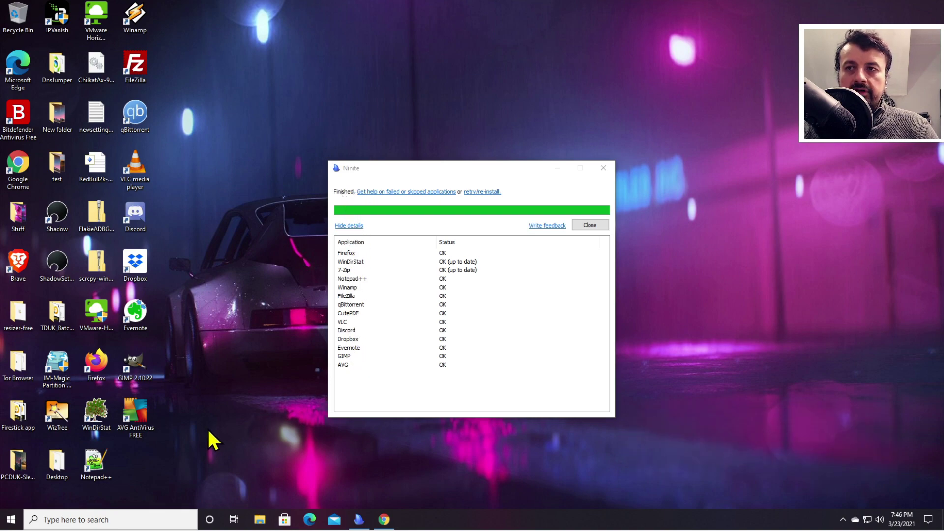
# Once Ninite reports all 14 apps OK, mark the seven newly installed desktop icons.
pyautogui.moveTo(197, 437); pyautogui.dragTo(138, 111)
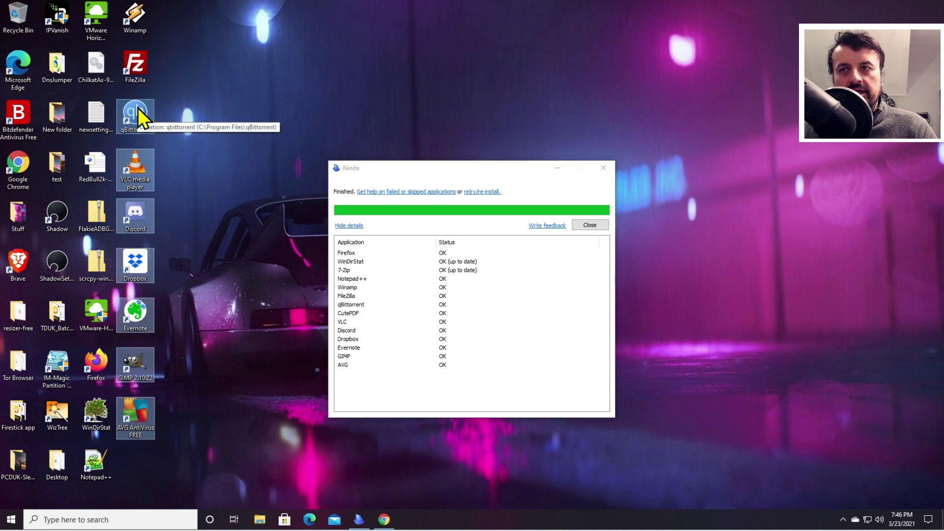
pyautogui.click(230, 310)
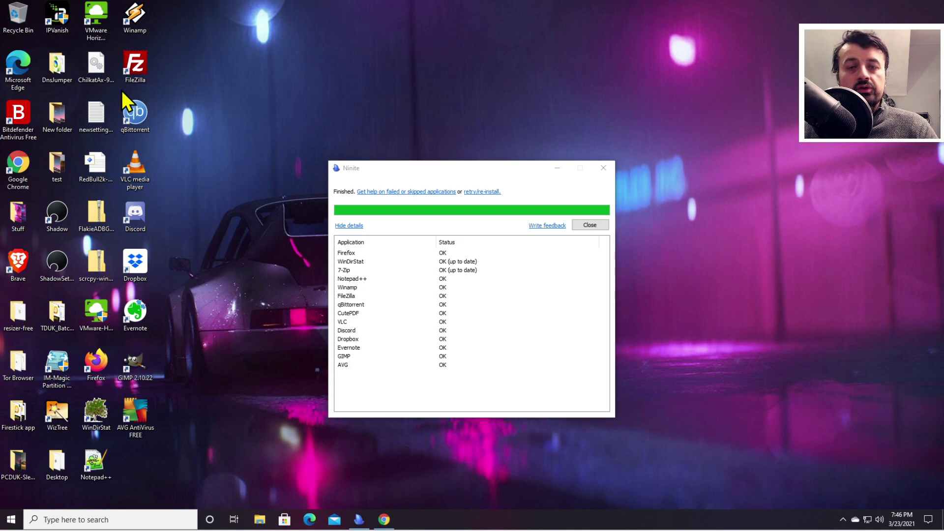